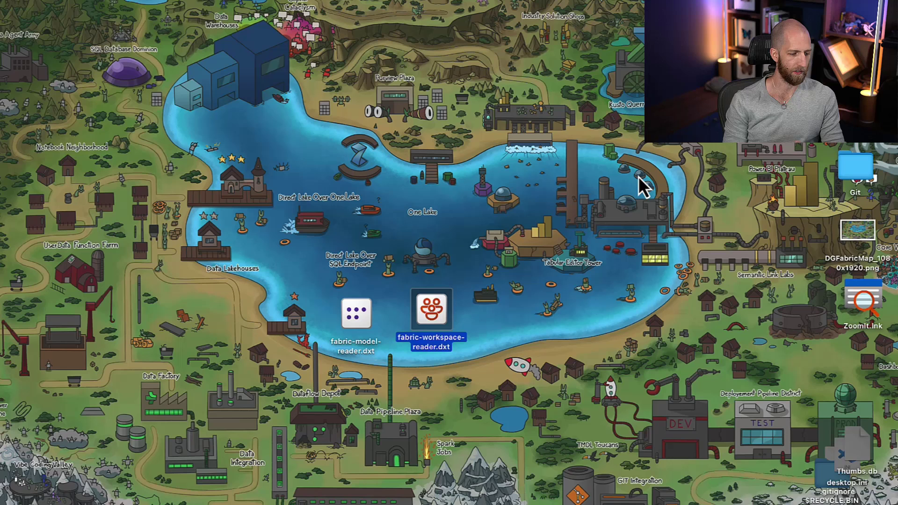
left_click(567, 206)
left_click_drag(289, 252, 480, 405)
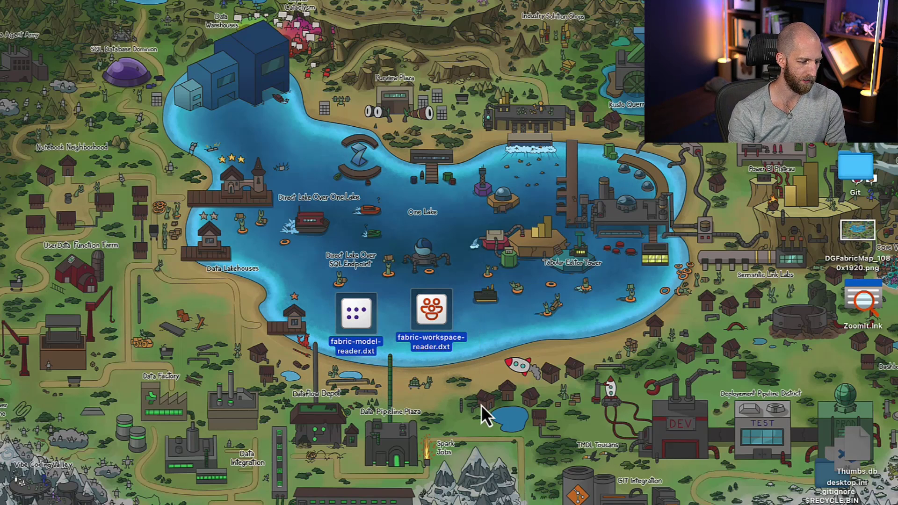
left_click(481, 405)
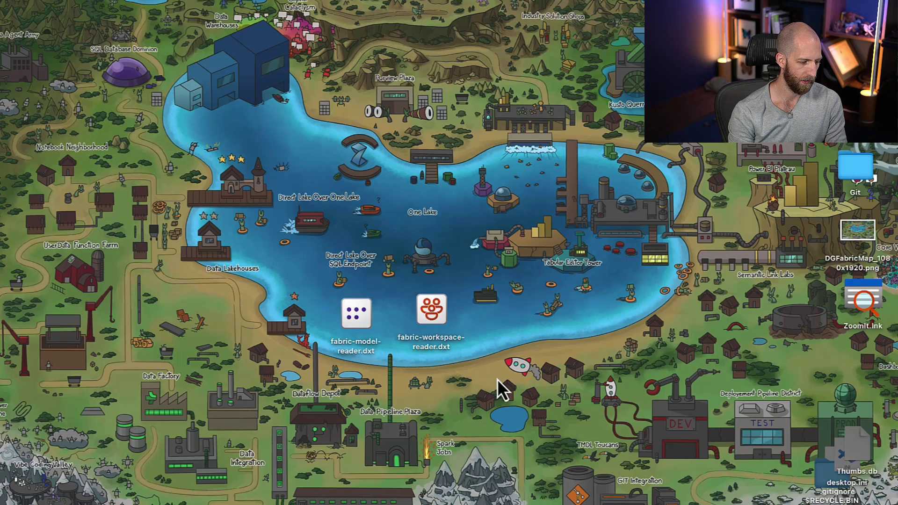
left_click(358, 332)
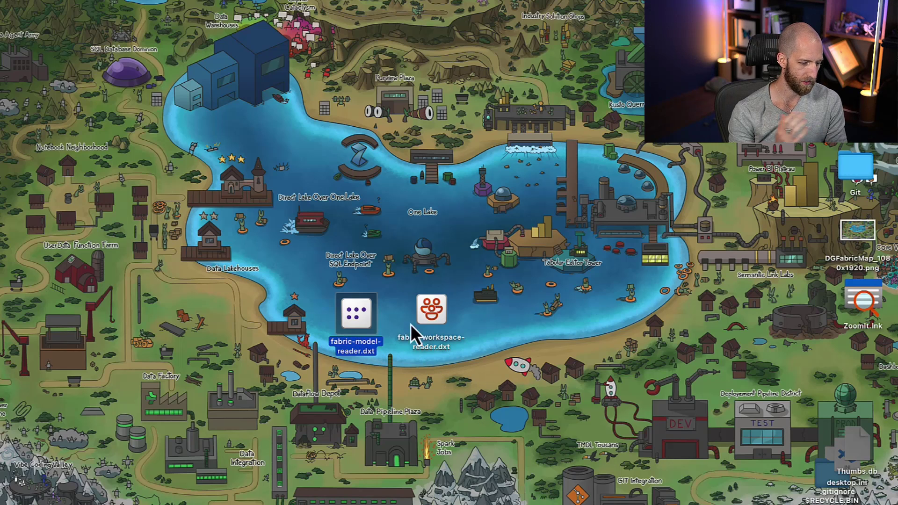
left_click(433, 319)
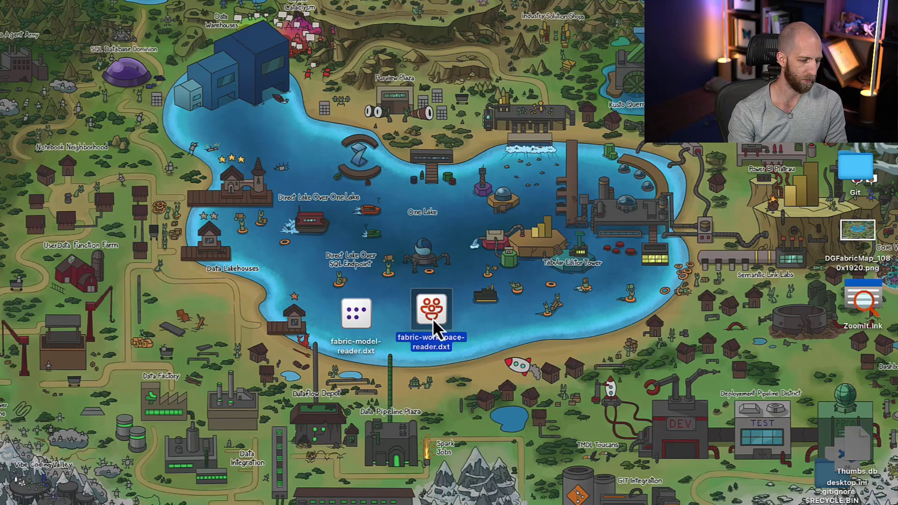
left_click(355, 324)
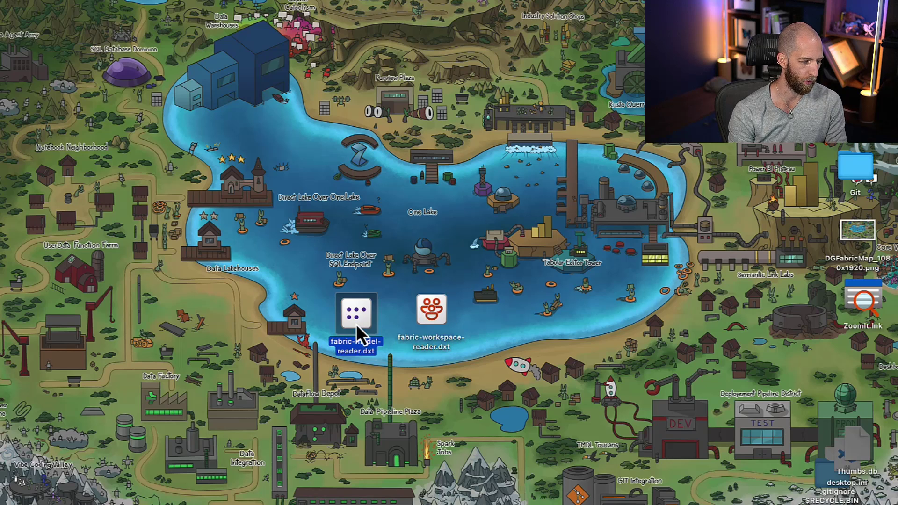
left_click(412, 384)
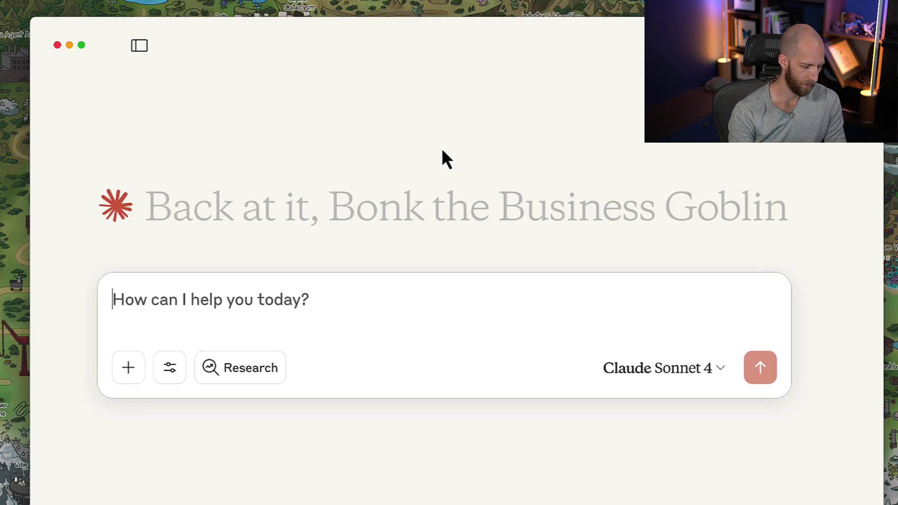
key("super+m")
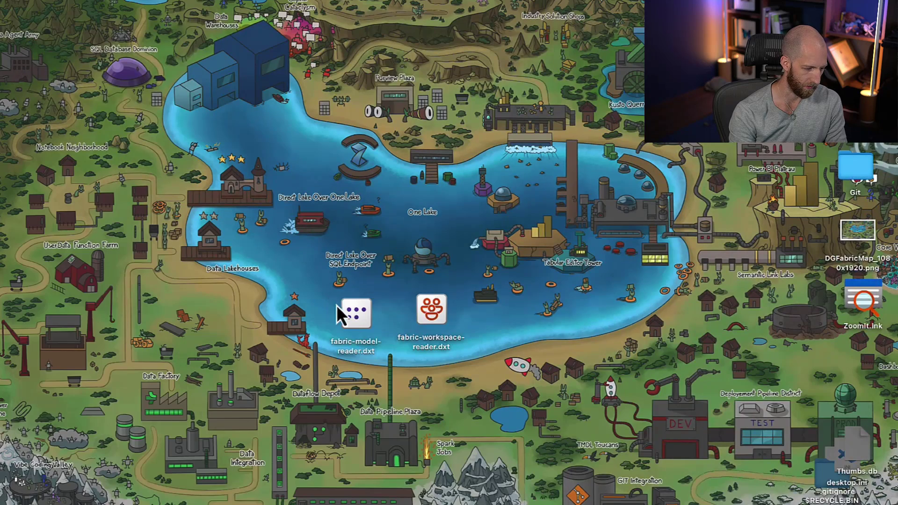
- Install the Fabric Model Reader extension in Claude from fabric-model-reader.dxt on the desktop, and minimize the Claude window
left_click(346, 311)
double_click(347, 310)
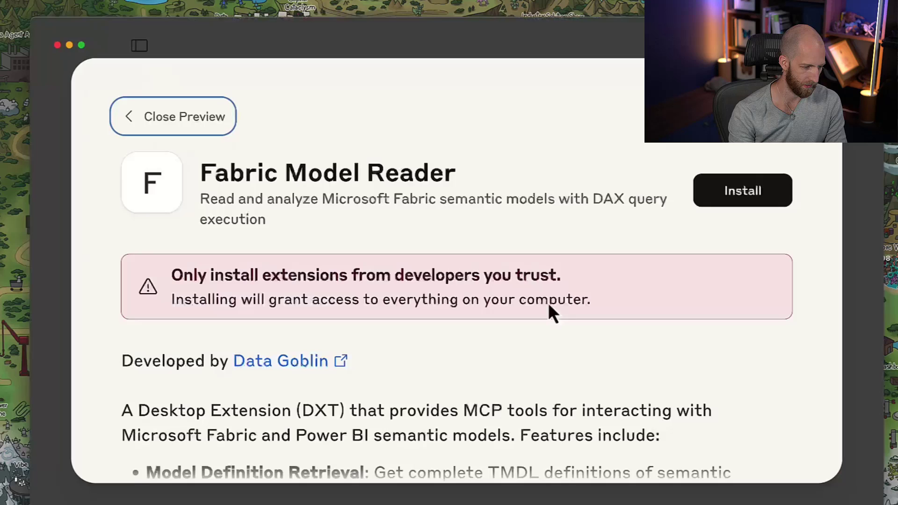
scroll(576, 226, "down", 5)
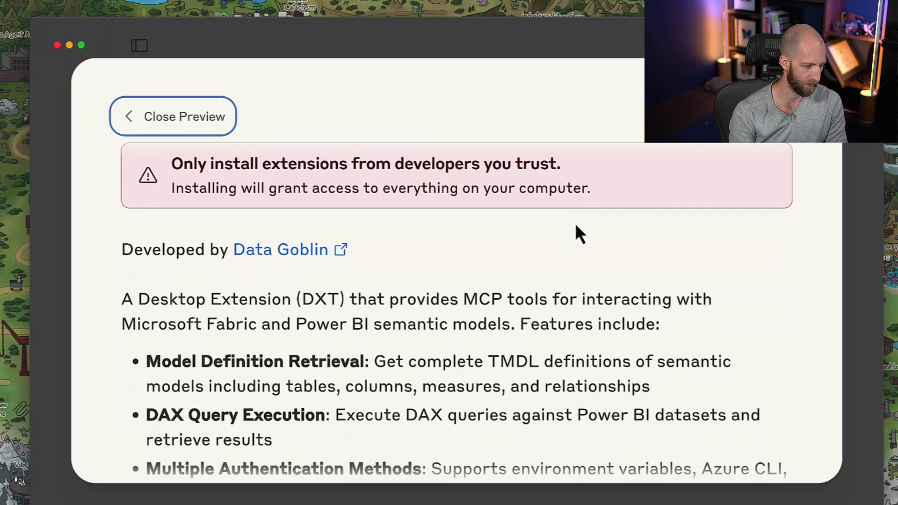
scroll(577, 231, "down", 6)
scroll(491, 308, "down", 15)
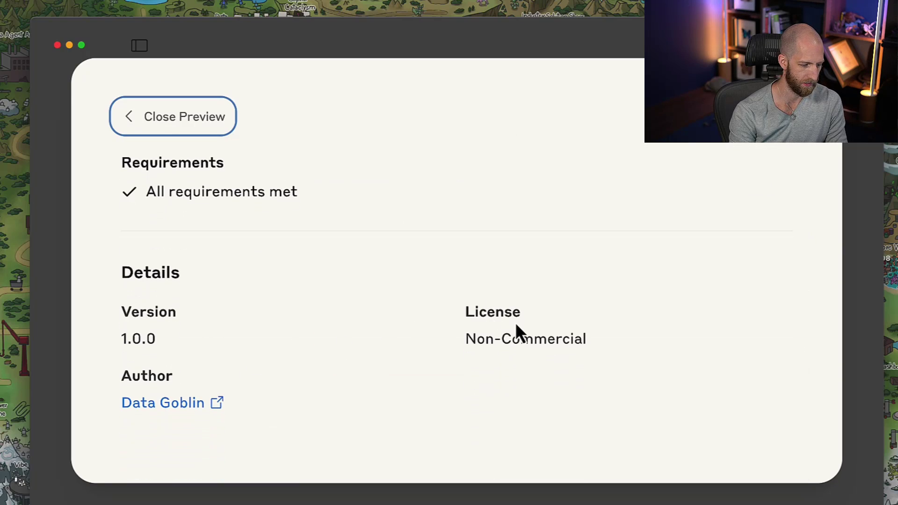
scroll(517, 276, "up", 20)
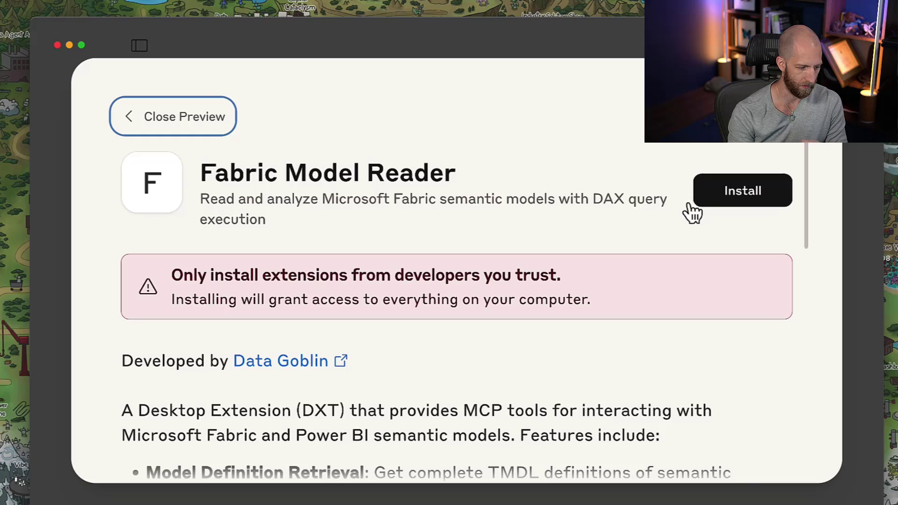
left_click(731, 190)
left_click(502, 327)
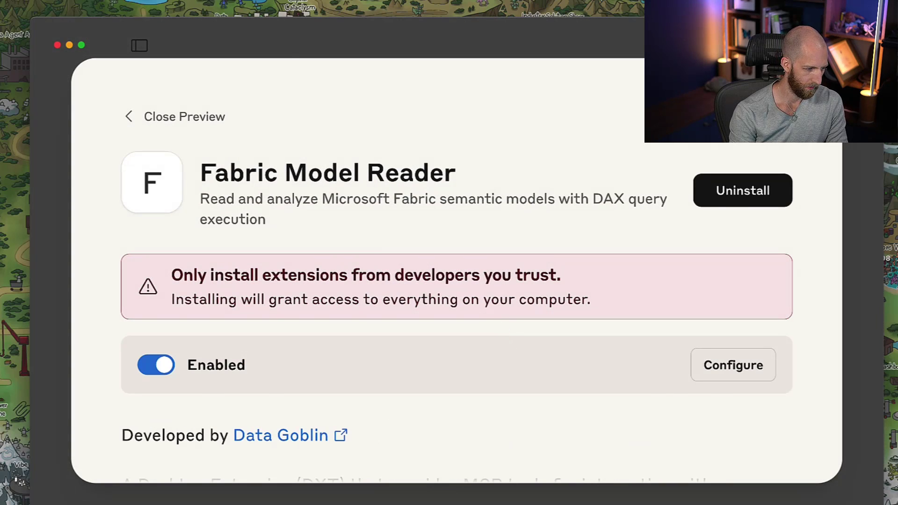
key("Escape")
left_click(70, 45)
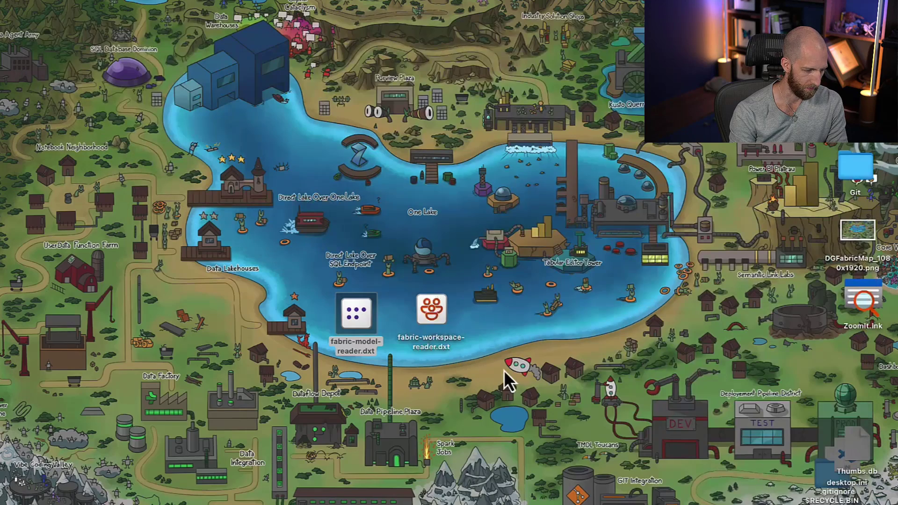
- Install the Fabric Workspace Reader extension from fabric-workspace-reader.dxt on the desktop
double_click(429, 307)
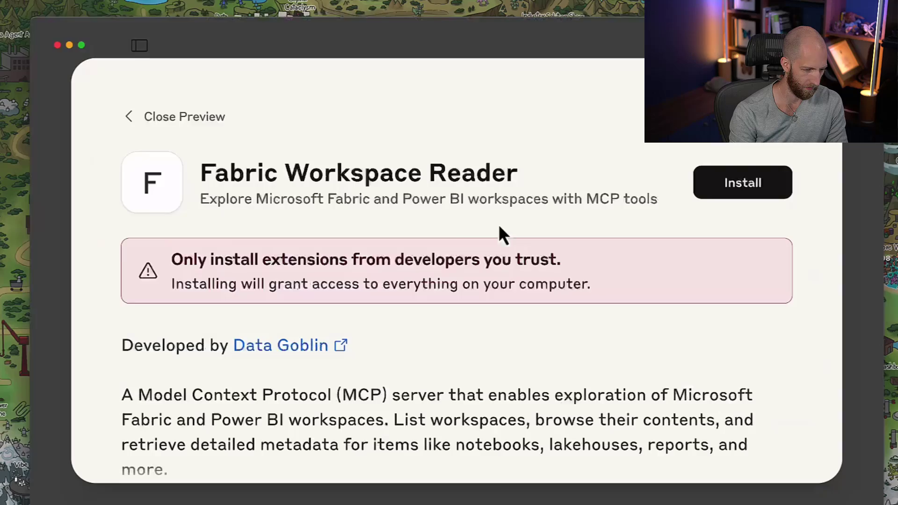
left_click(723, 176)
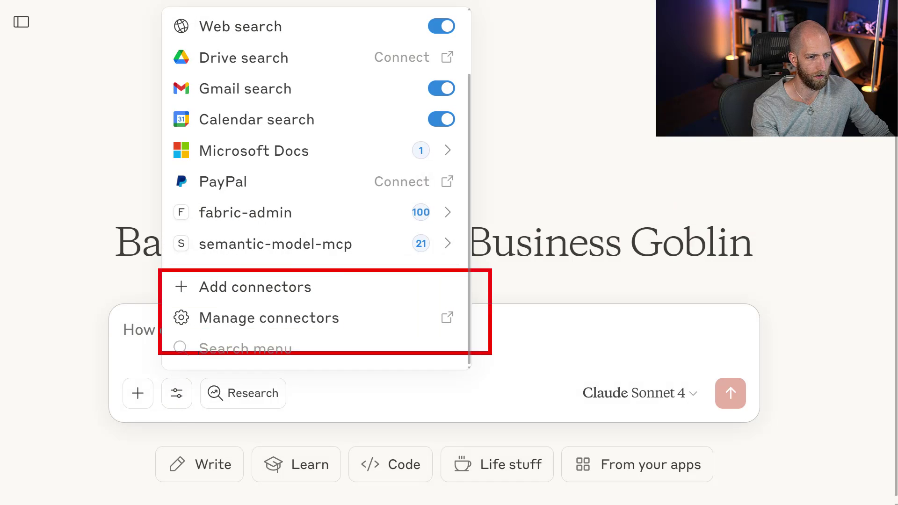
- Go from connector management to the advanced extension settings and find the extension developer options
left_click(276, 333)
scroll(66, 417, "down", 4)
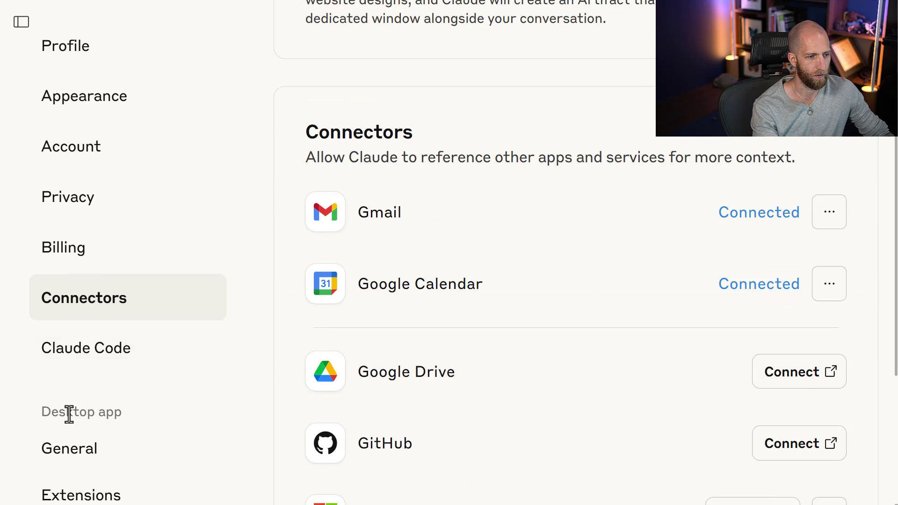
scroll(77, 405, "up", 2)
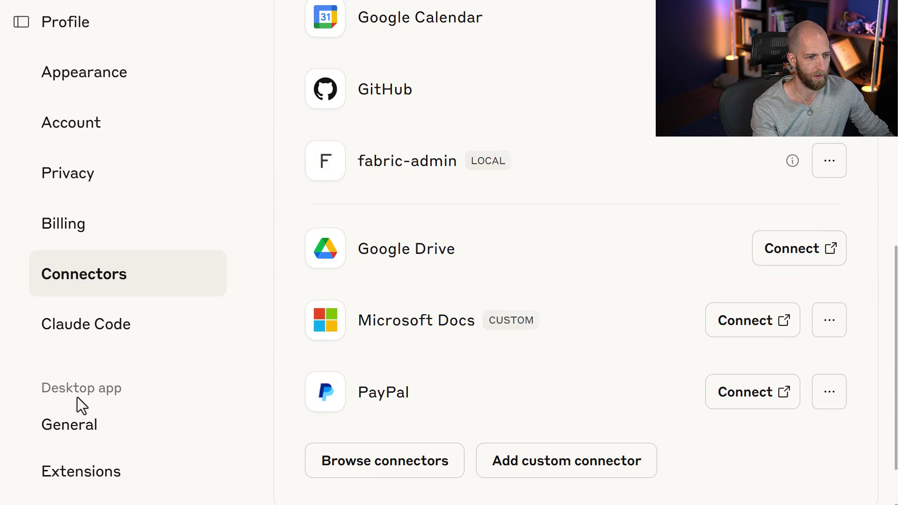
left_click(110, 495)
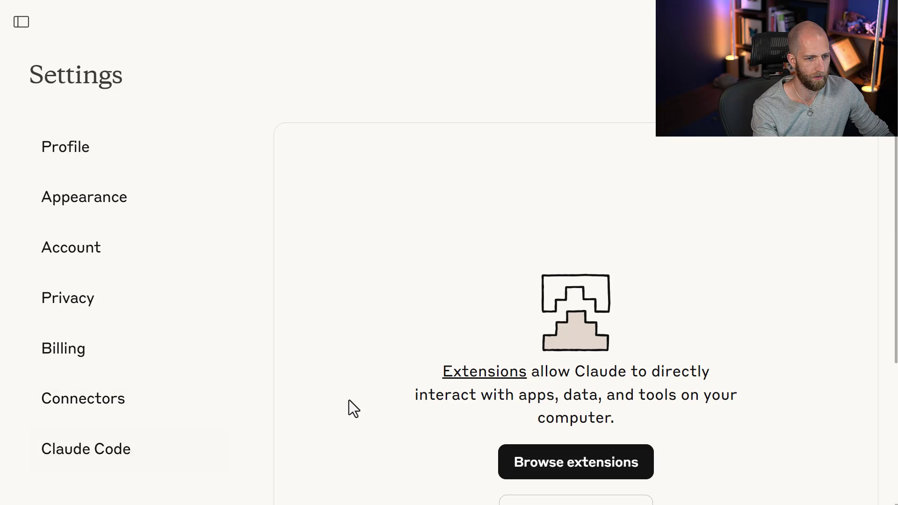
scroll(349, 400, "down", 4)
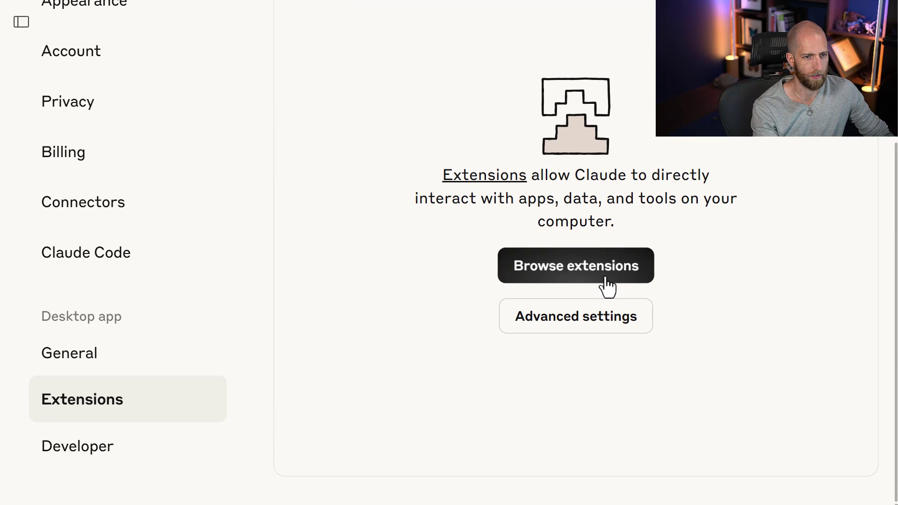
left_click(586, 327)
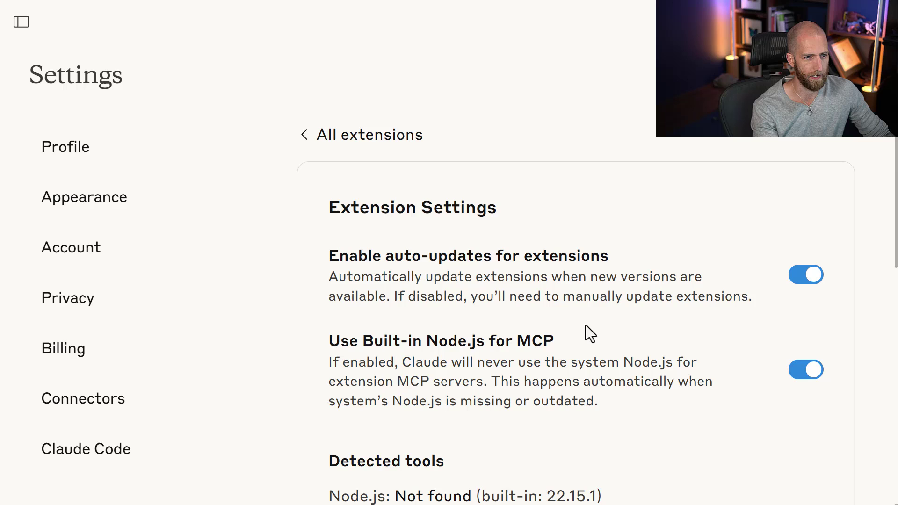
scroll(585, 332, "down", 8)
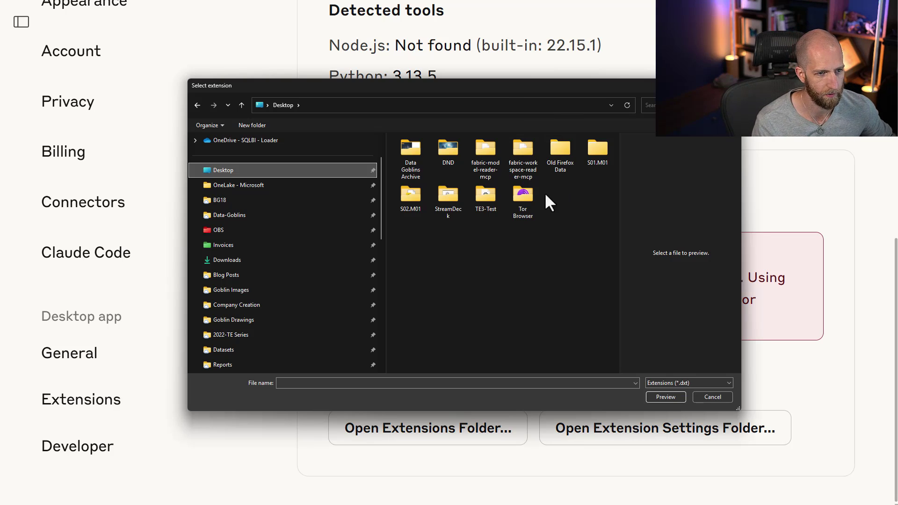
- Select fabric-workspace-reader.dxt in the fabric-workspace-reader-mcp folder, install the Fabric Workspace Reader extension and close its preview
double_click(515, 148)
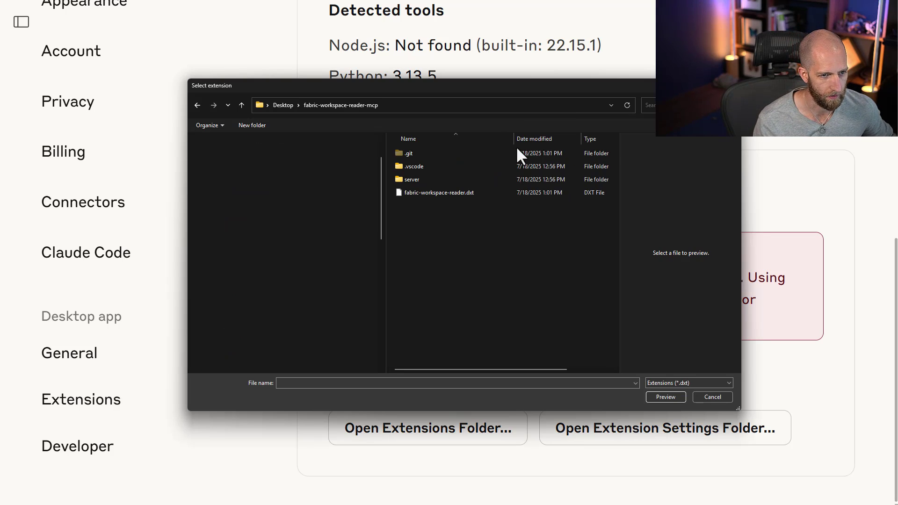
double_click(454, 193)
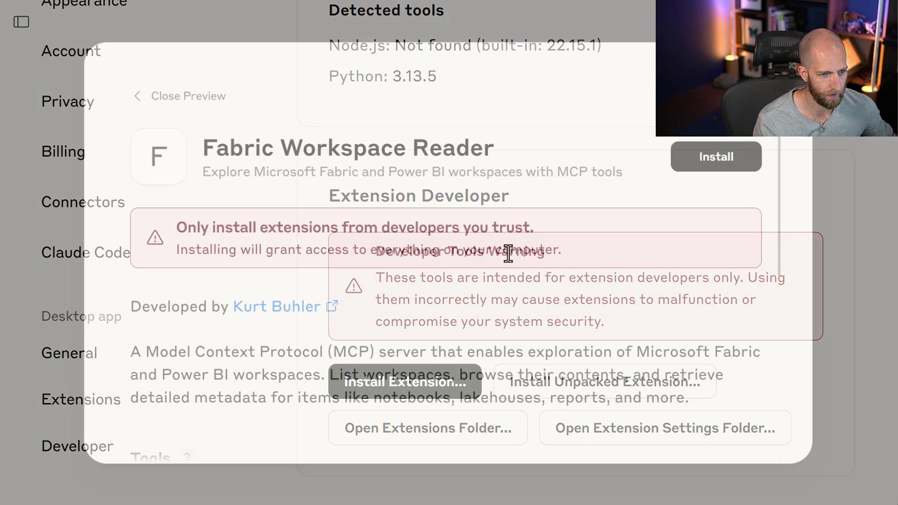
left_click(721, 162)
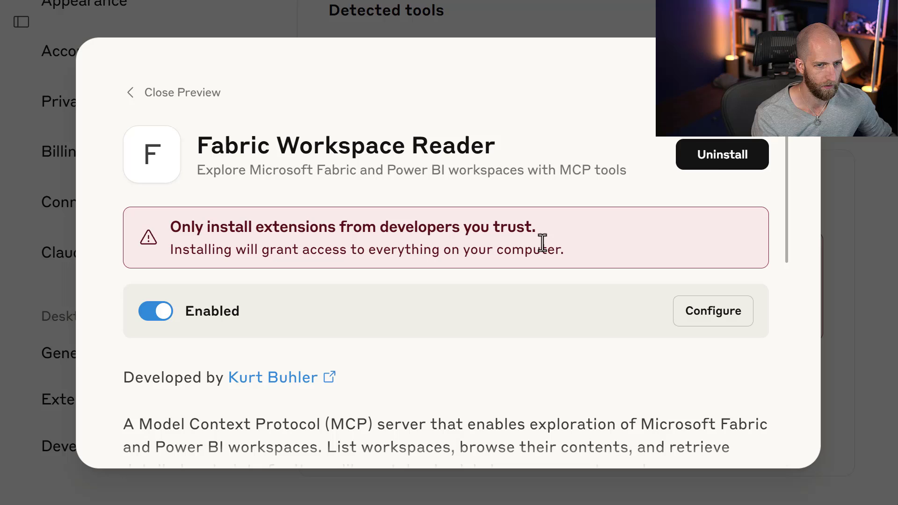
key("Escape")
- Leave the advanced extension settings and return to the list of all extensions
scroll(632, 158, "up", 10)
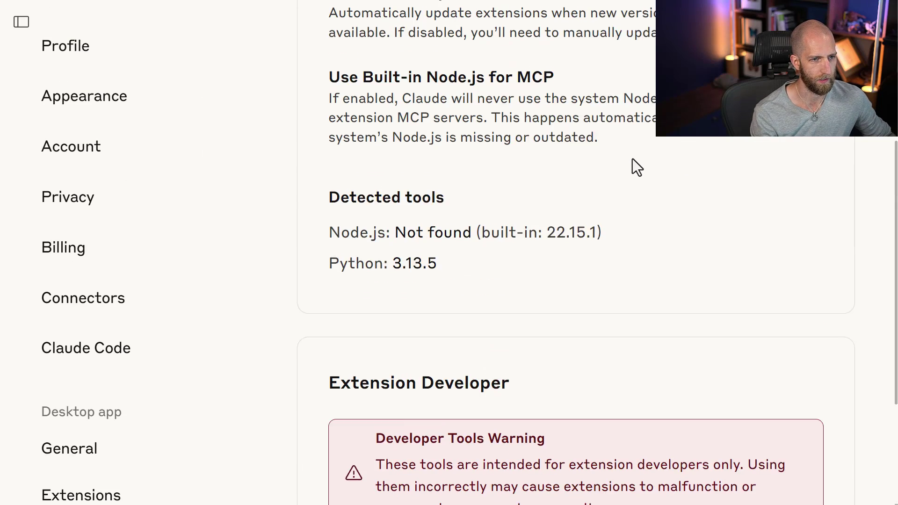
scroll(562, 225, "down", 5)
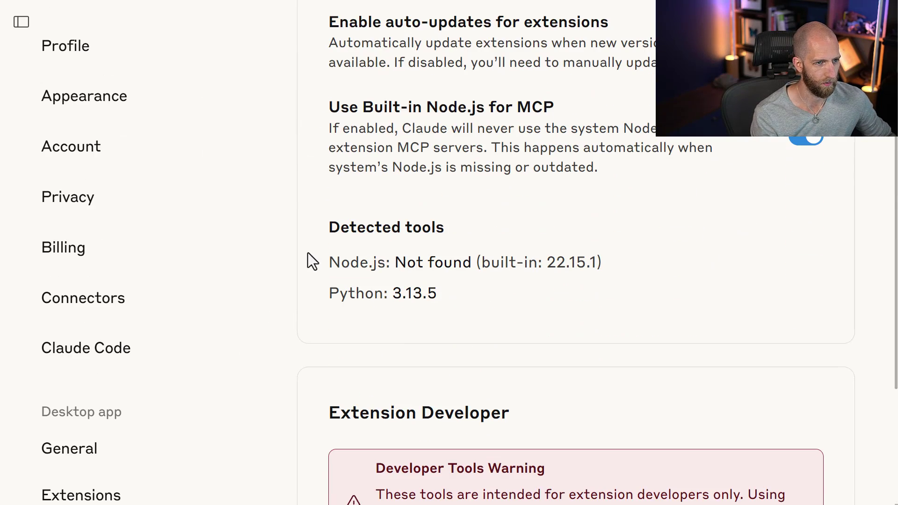
scroll(308, 254, "up", 5)
left_click(319, 146)
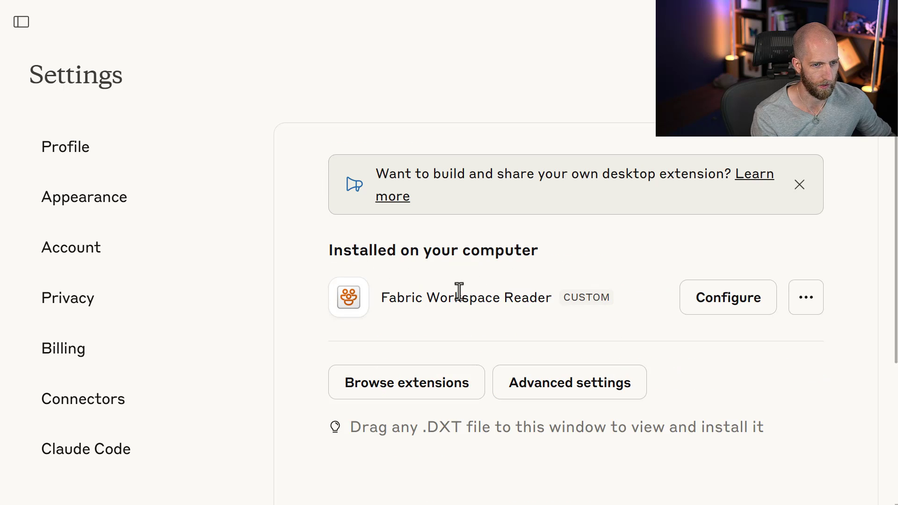
- Add the Fabric Model Reader .dxt file to the extensions page, install the extension and close its preview
scroll(532, 288, "down", 1)
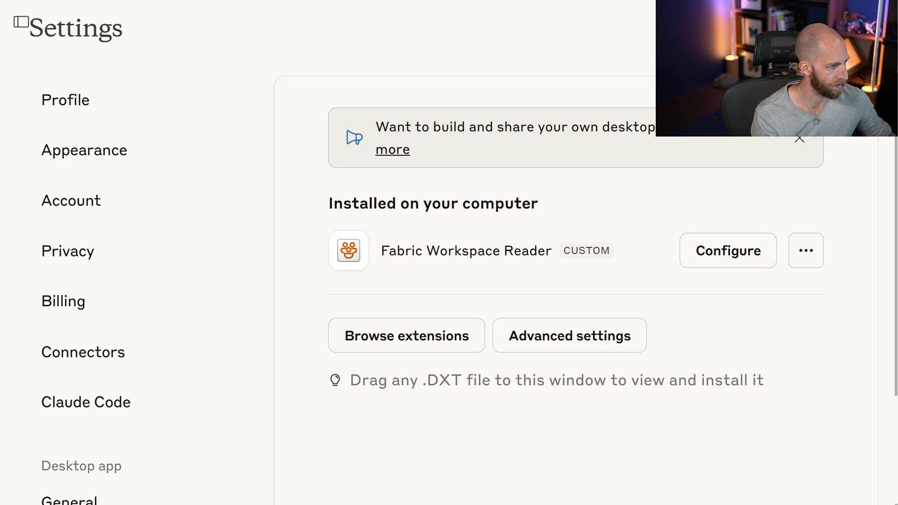
left_click_drag(439, 243, 478, 232)
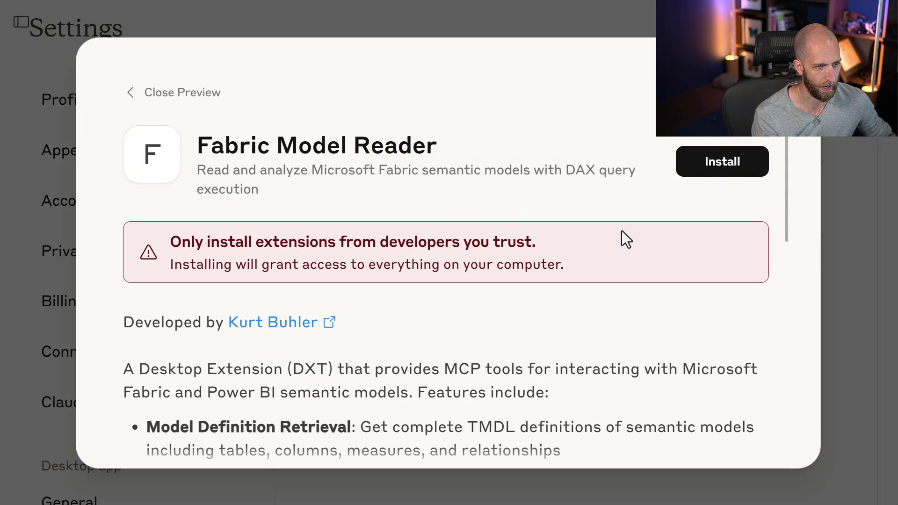
left_click(694, 176)
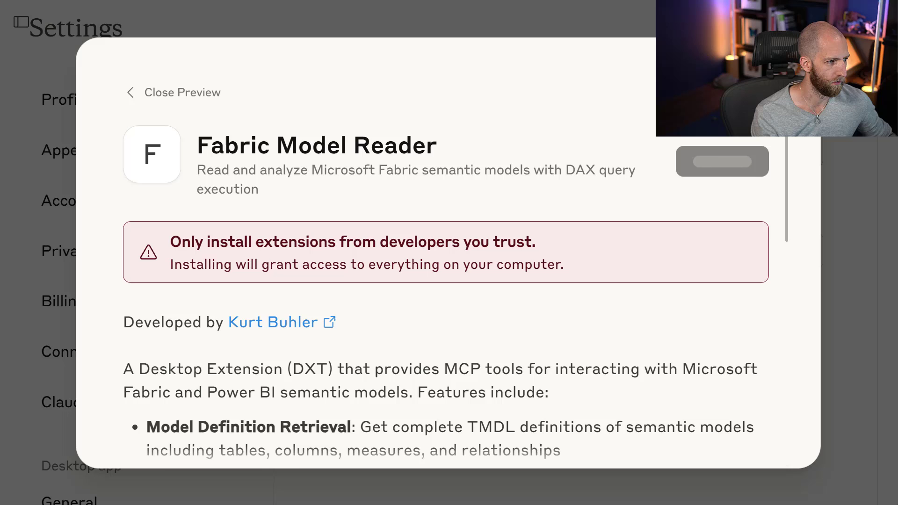
key("Escape")
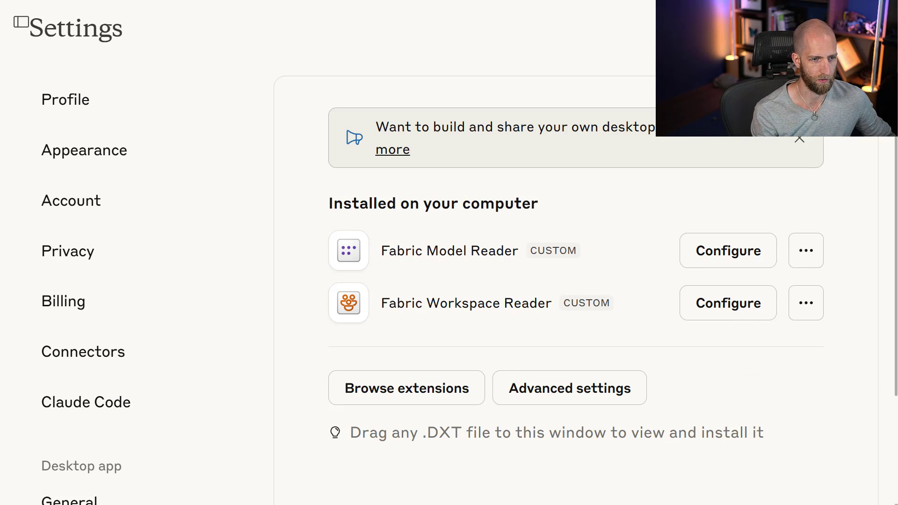
- Look over the installed extensions, and open the new chat's tools list to check for the Fabric connectors
scroll(256, 335, "down", 3)
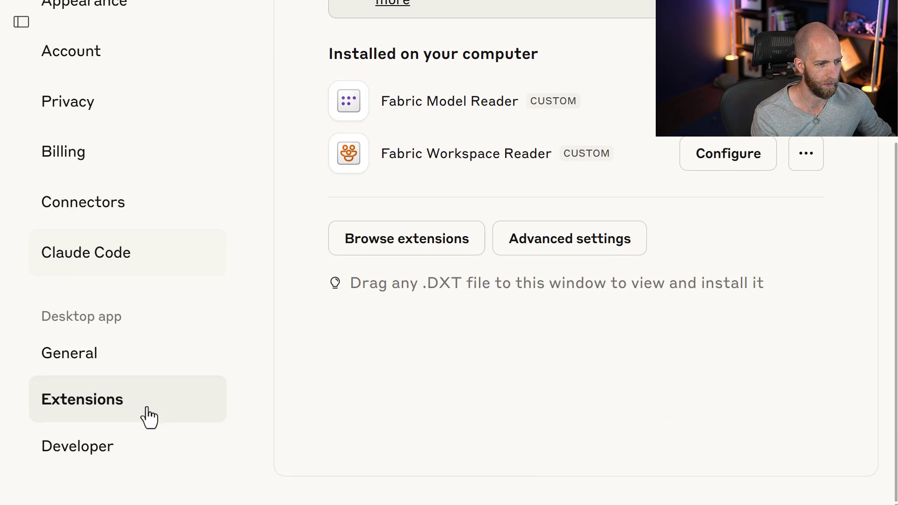
scroll(456, 375, "up", 2)
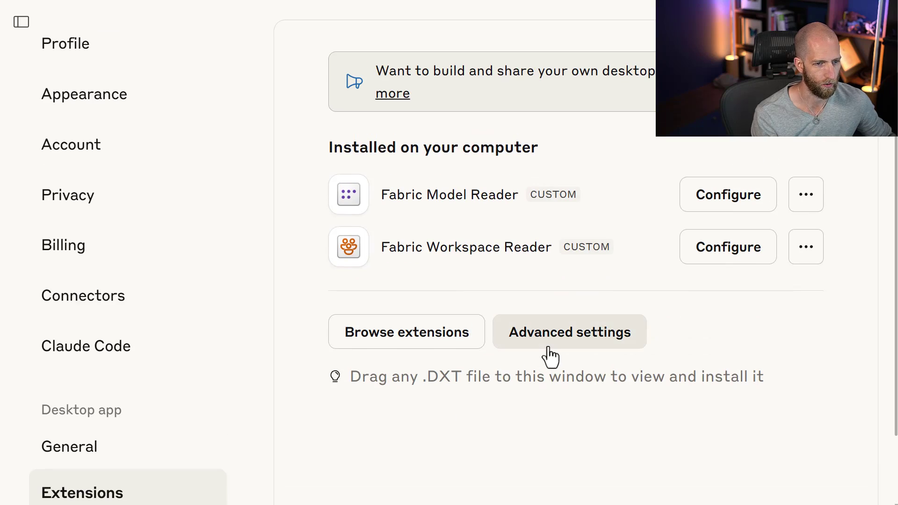
scroll(551, 355, "up", 2)
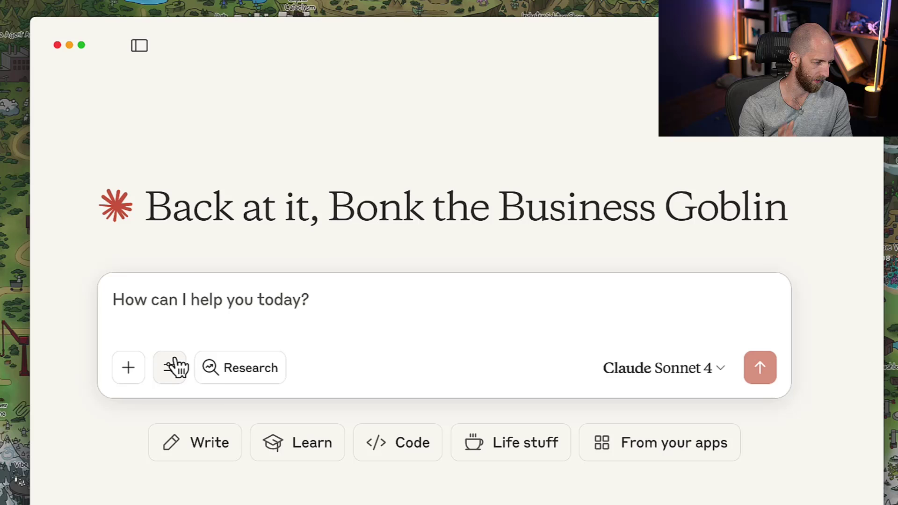
left_click(171, 368)
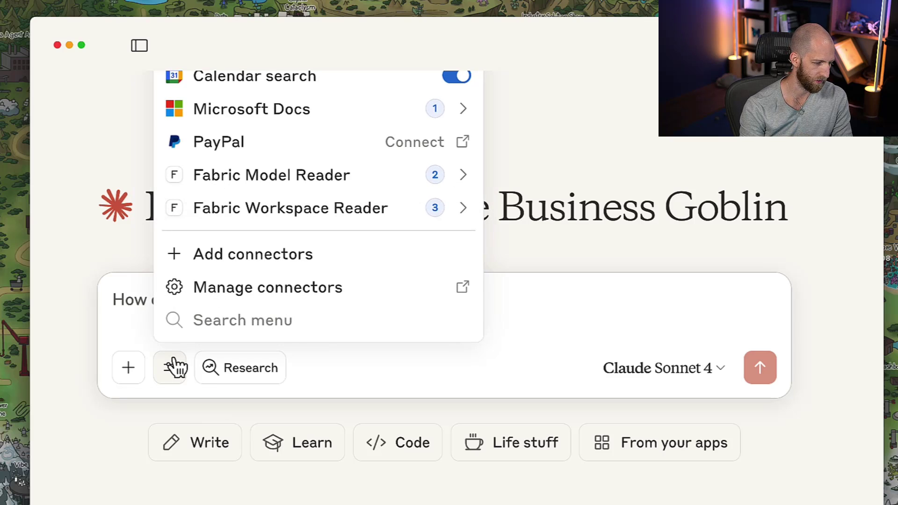
- Ask for the fitness model's number of exercises per muscle group, any reports in that workspace, and when the underlying semantic model was last updated
left_click(587, 330)
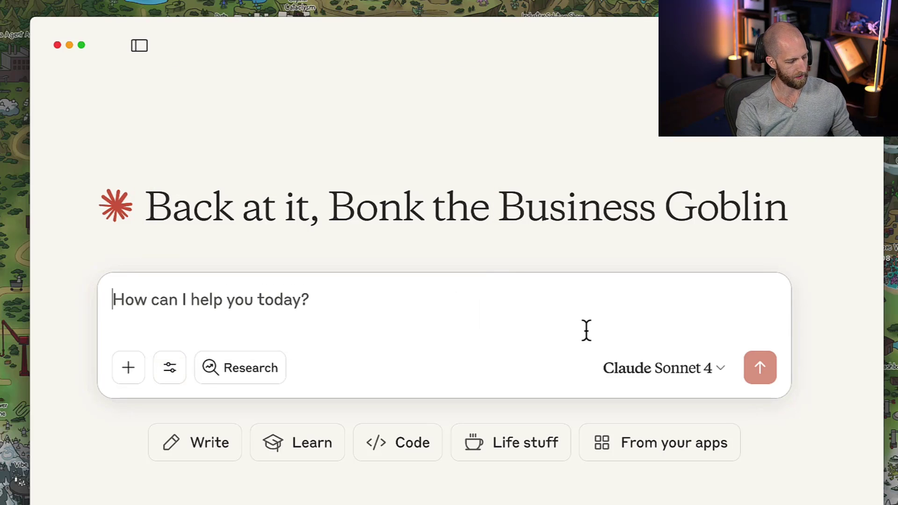
type("Can you go to the fitness model and tell me the number of exercises per muscle group and whether there are any reports in that workspace and when the underlying semantic model was last updated")
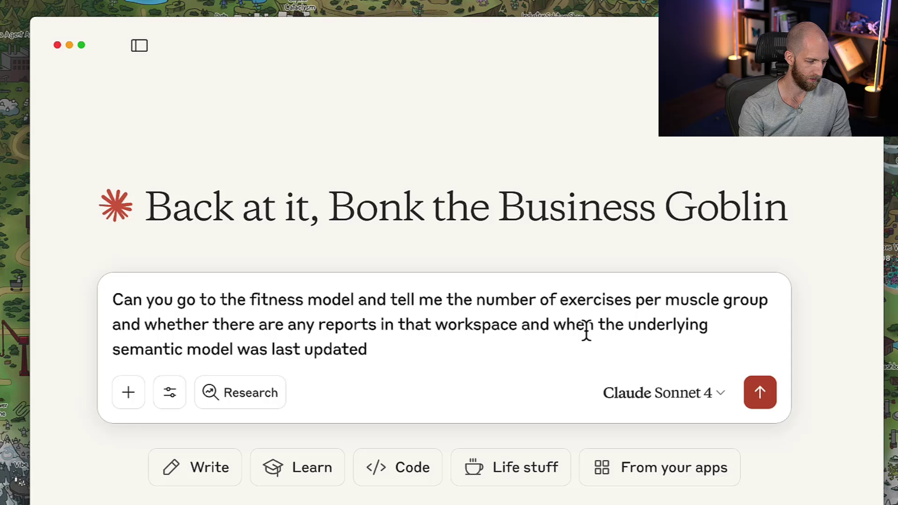
key("Return")
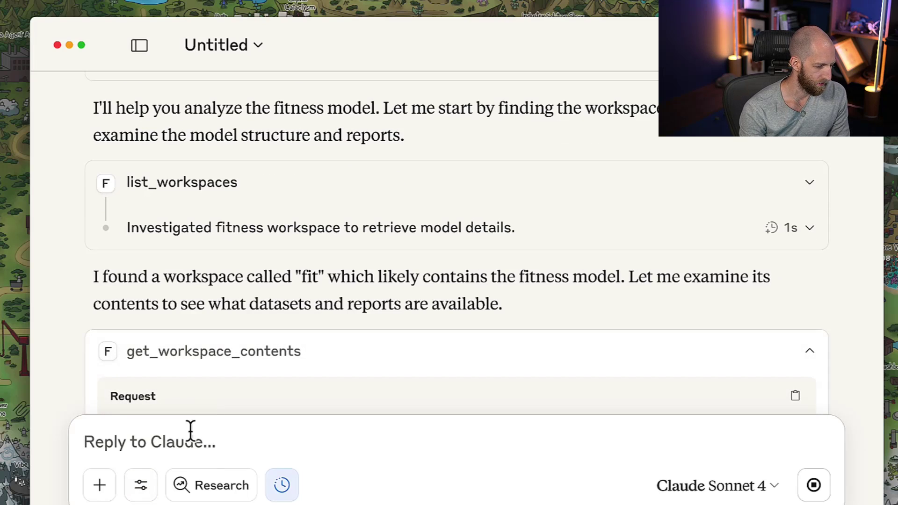
- Check the chat's connector list and follow the Fabric tool calls made for the fitness model request
left_click(156, 485)
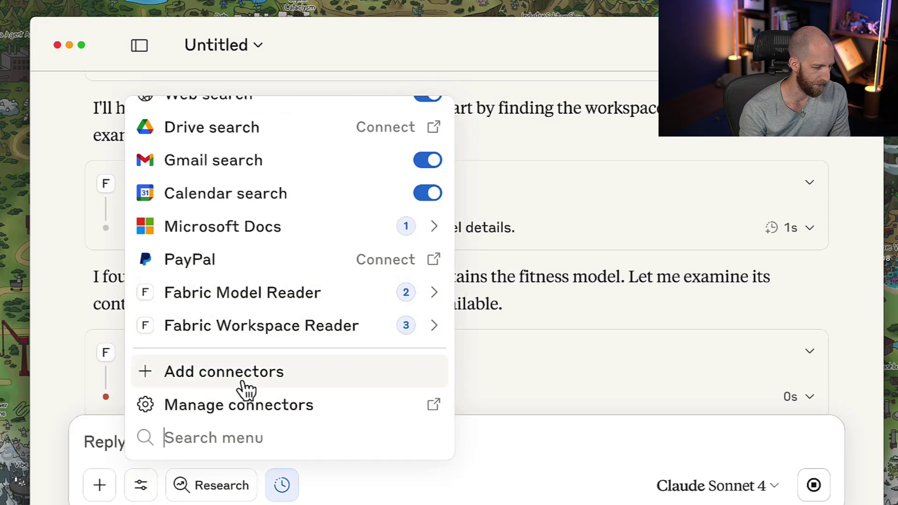
left_click(562, 301)
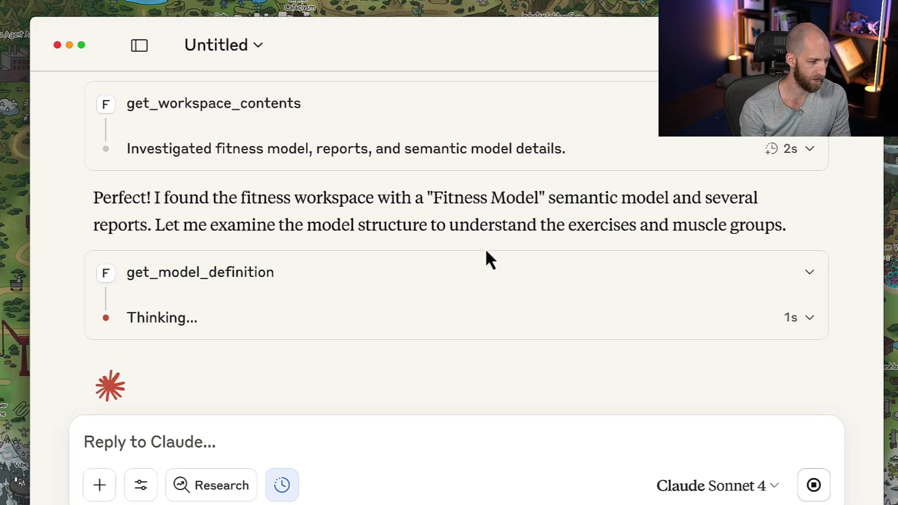
scroll(487, 252, "up", 5)
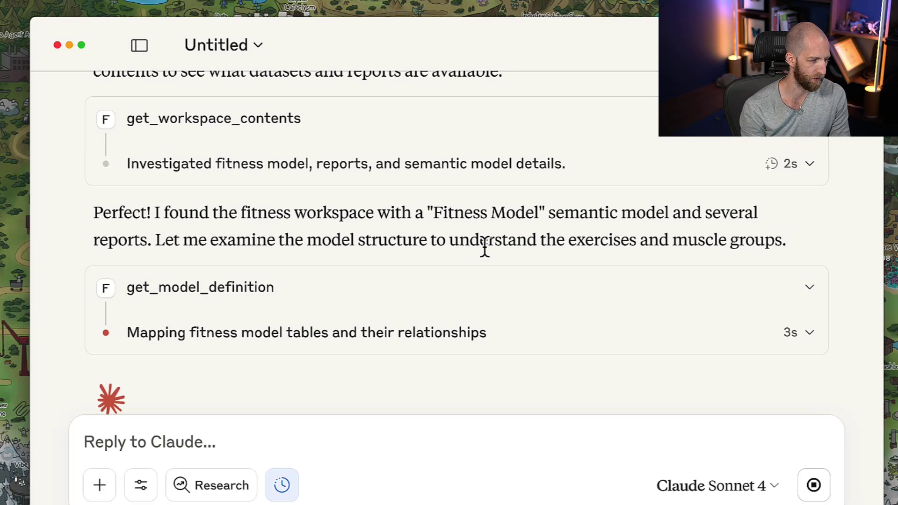
scroll(489, 256, "up", 2)
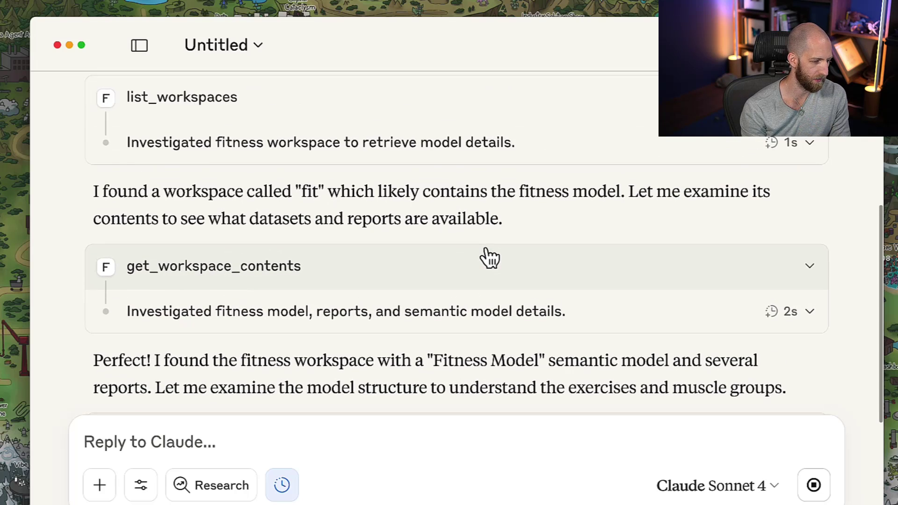
scroll(488, 256, "down", 3)
scroll(475, 216, "down", 6)
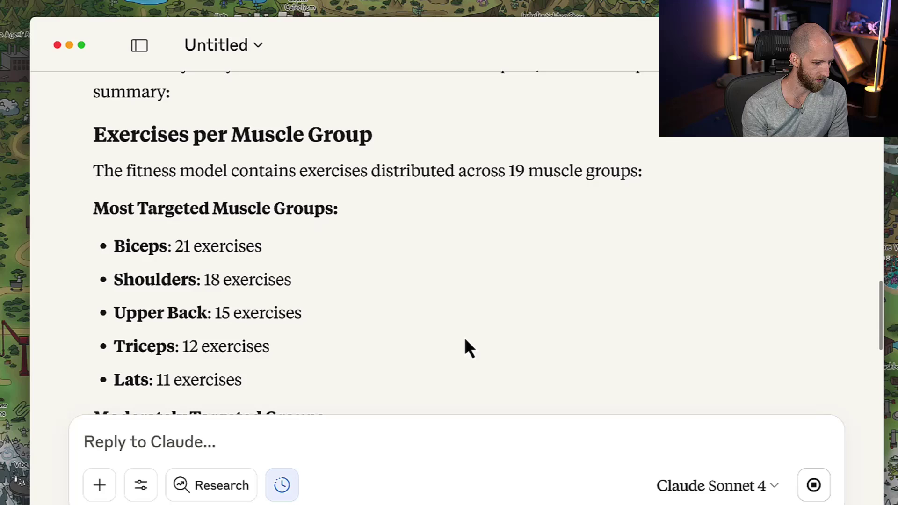
- Read through the answer's sections on exercises per muscle group, workspace reports, the semantic model's last update and data source, and the additional notes
scroll(270, 255, "down", 3)
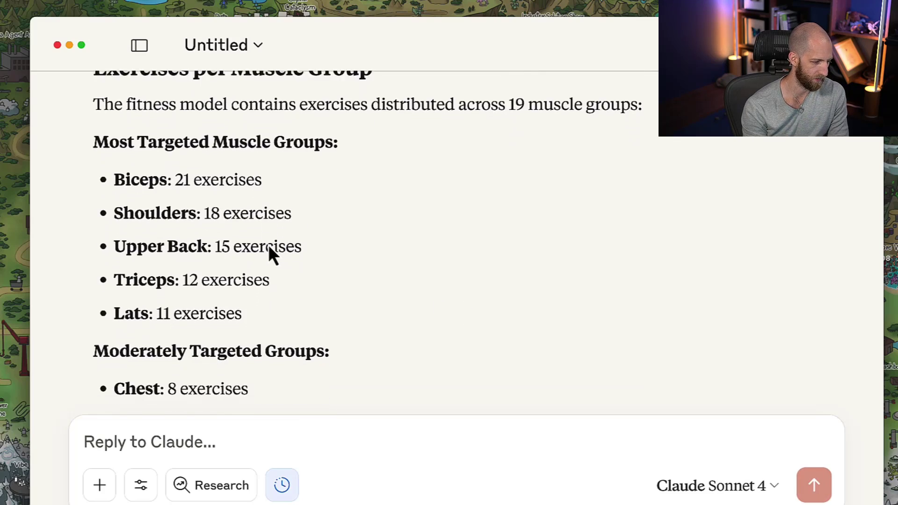
scroll(268, 244, "down", 15)
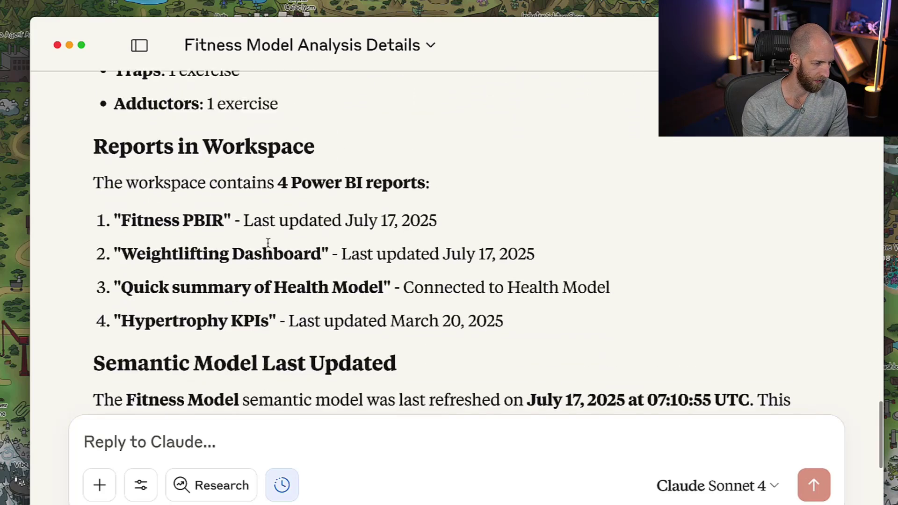
scroll(269, 247, "up", 5)
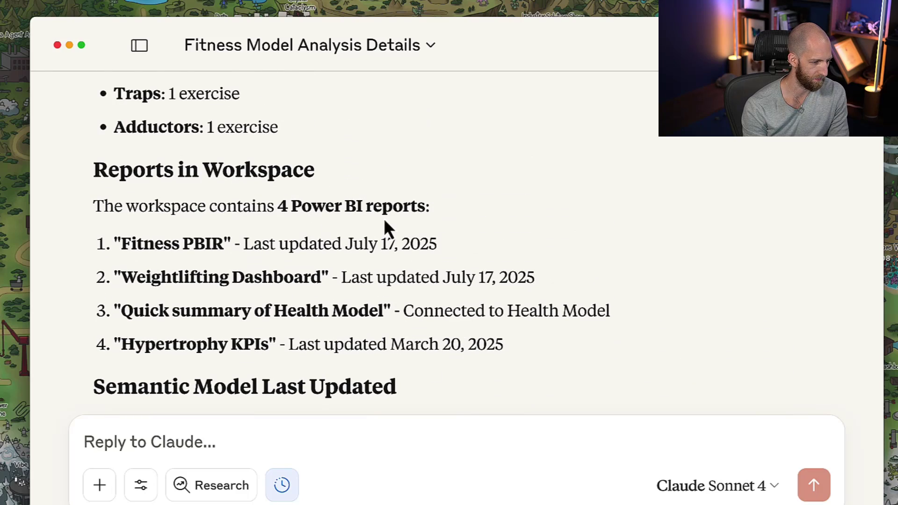
scroll(384, 224, "up", 4)
scroll(384, 224, "down", 11)
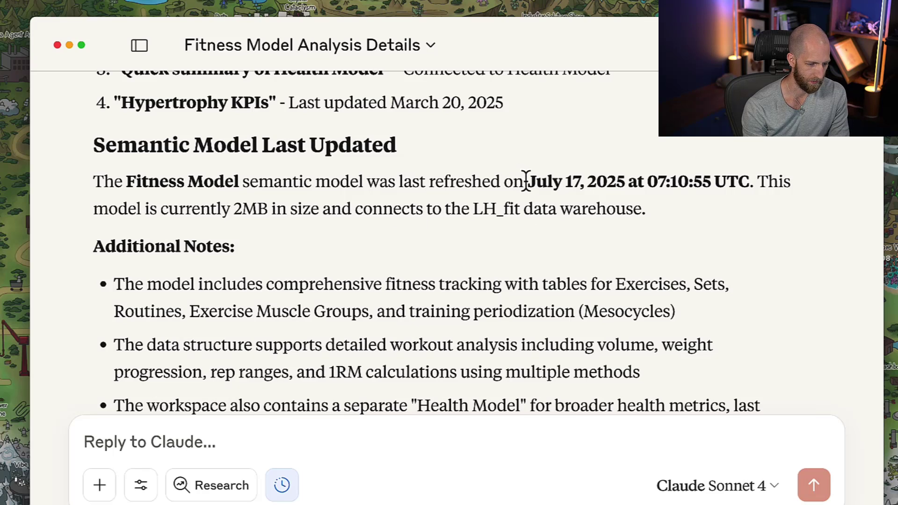
left_click_drag(525, 181, 759, 181)
left_click(727, 209)
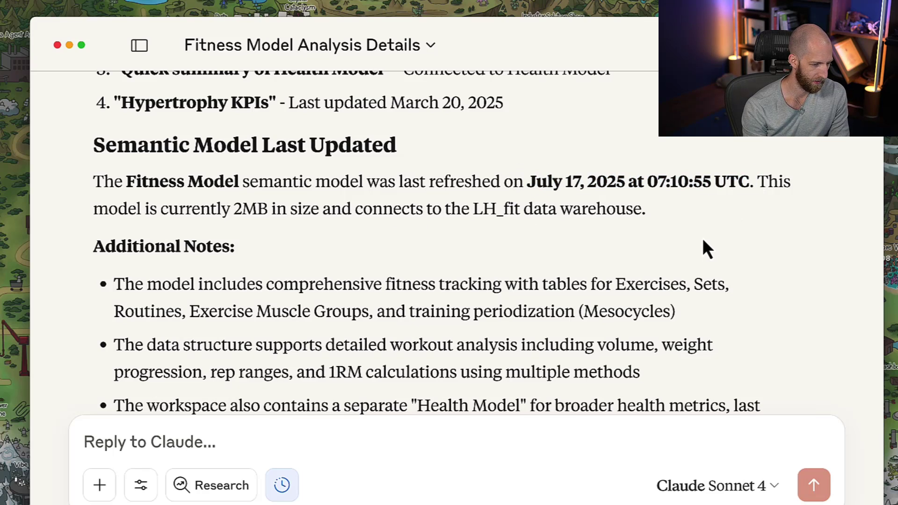
scroll(702, 237, "down", 1)
left_click_drag(672, 205, 431, 206)
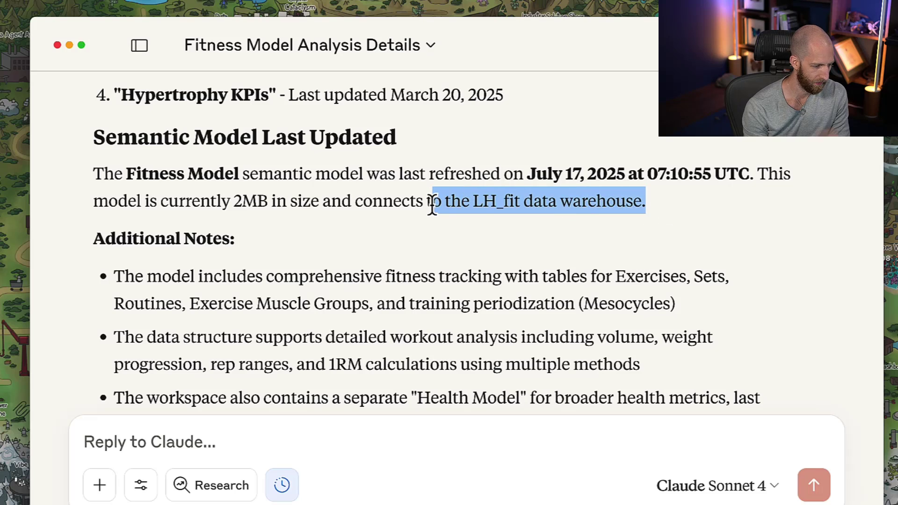
left_click(478, 265)
scroll(478, 268, "down", 5)
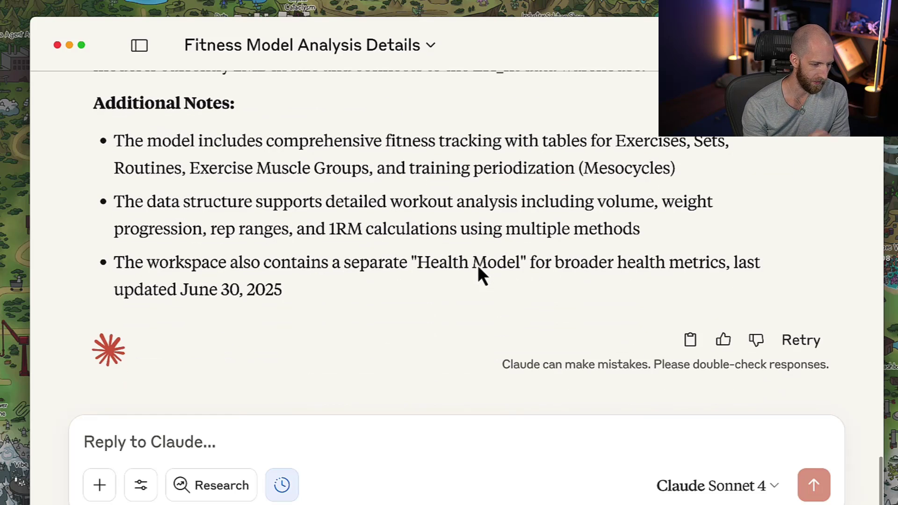